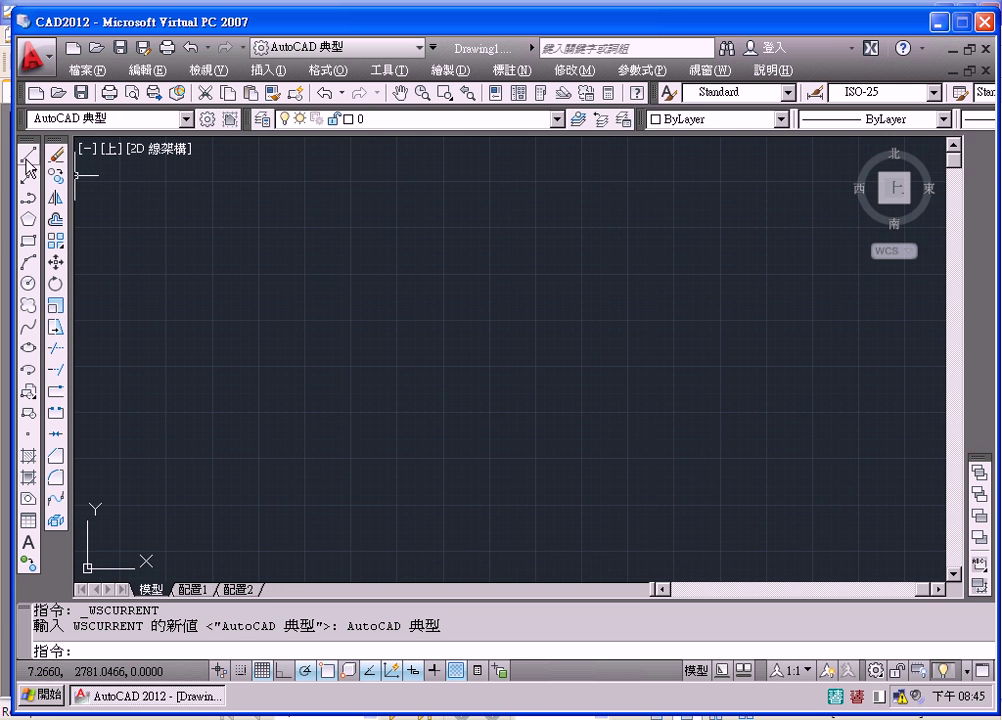
Float the Modify and Draw toolbars off the left dock and close both
mouse_move(56, 140)
left_mouse_down()
mouse_move(502, 220)
mouse_move(488, 242)
left_mouse_up()
mouse_move(30, 147)
left_mouse_down()
mouse_move(50, 155)
mouse_move(38, 150)
left_mouse_up()
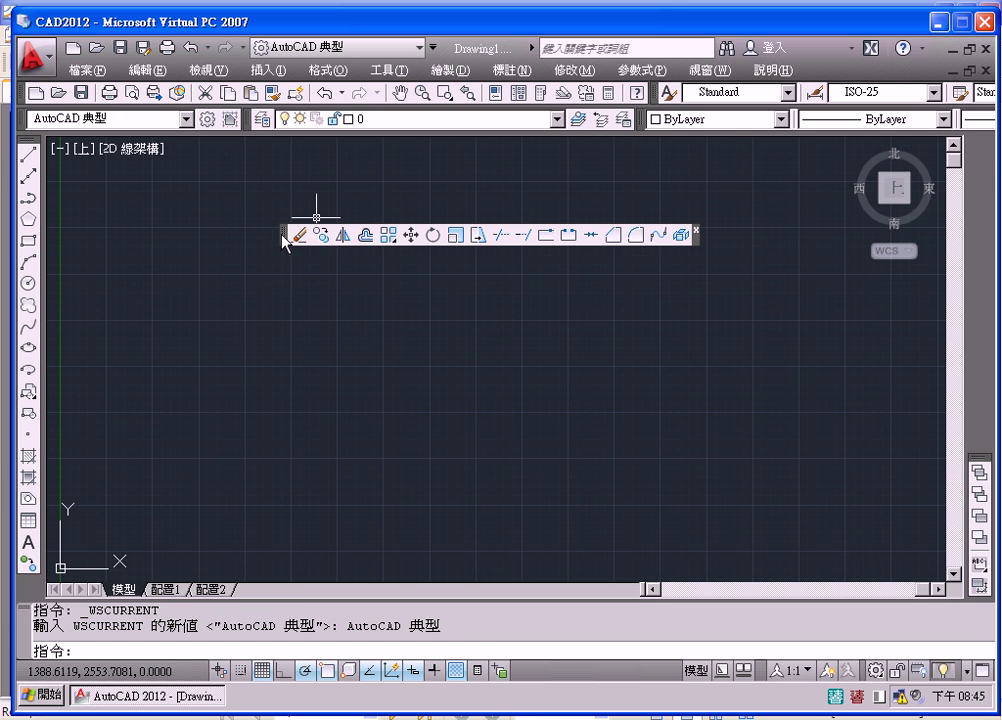
mouse_move(284, 243)
left_mouse_down()
mouse_move(44, 150)
mouse_move(51, 158)
left_mouse_up()
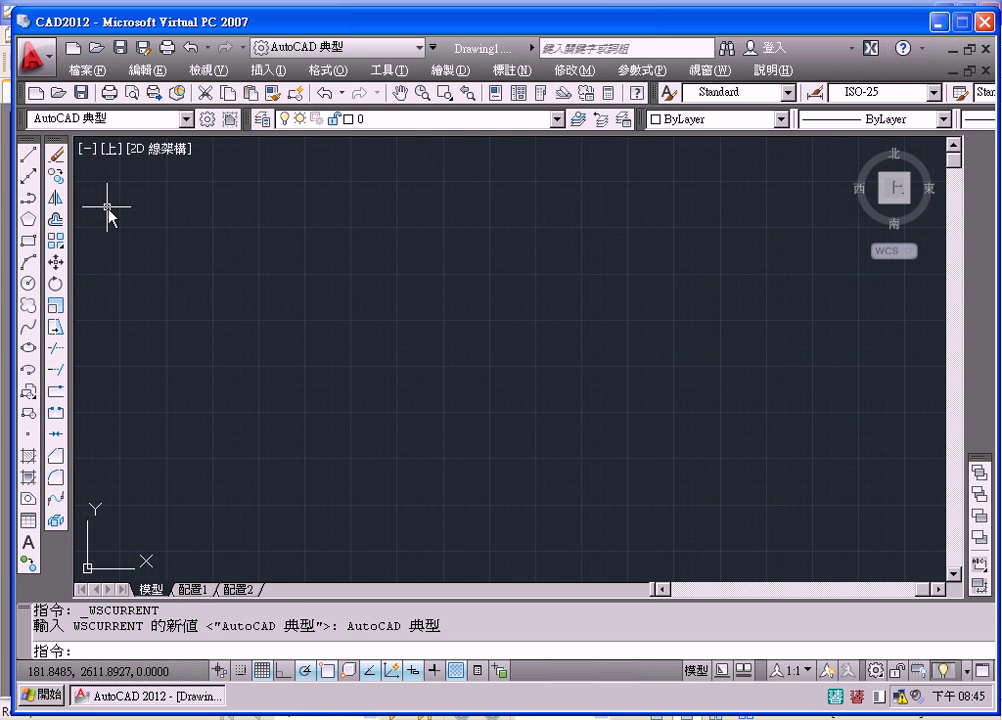
mouse_move(56, 141)
left_mouse_down()
mouse_move(418, 244)
mouse_move(626, 259)
left_mouse_up()
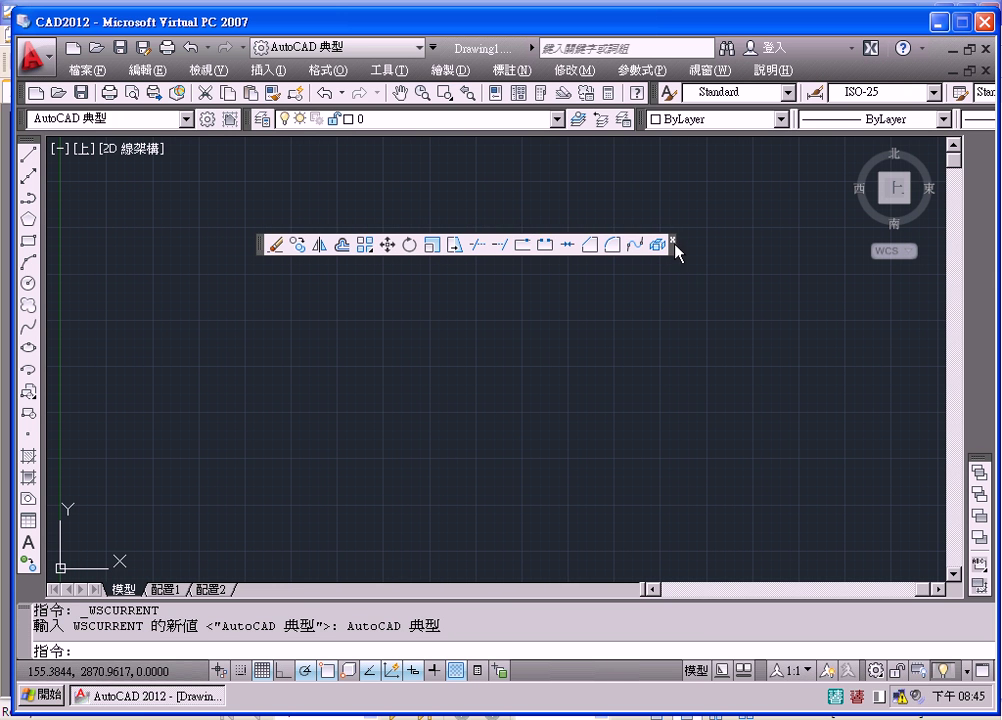
left_click(668, 240)
left_click_drag(27, 146, 418, 244)
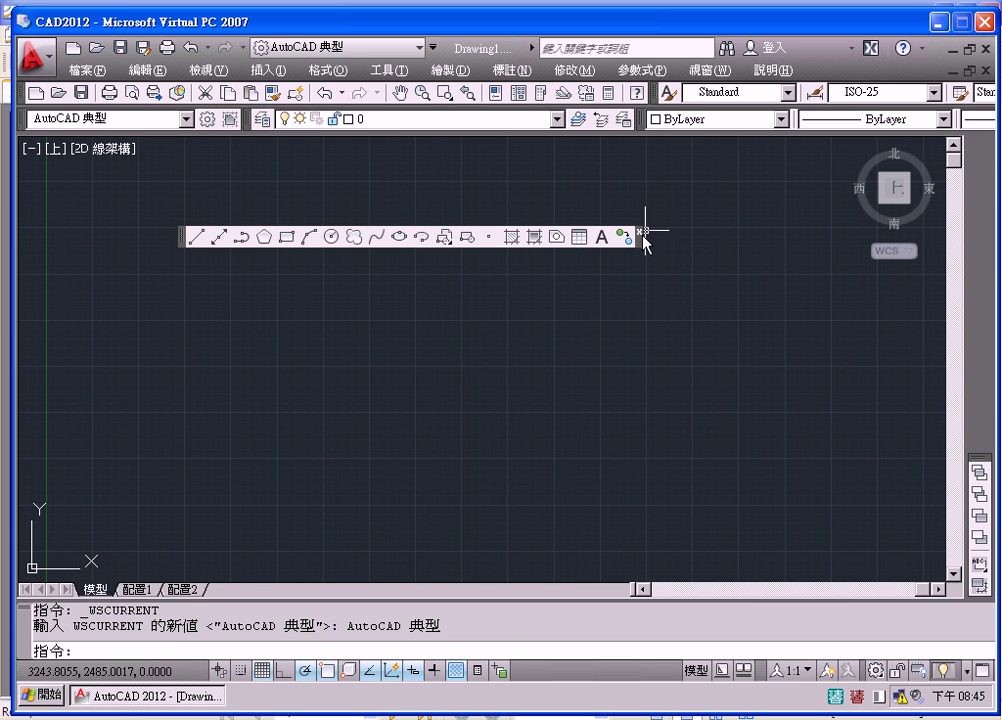
left_click(640, 233)
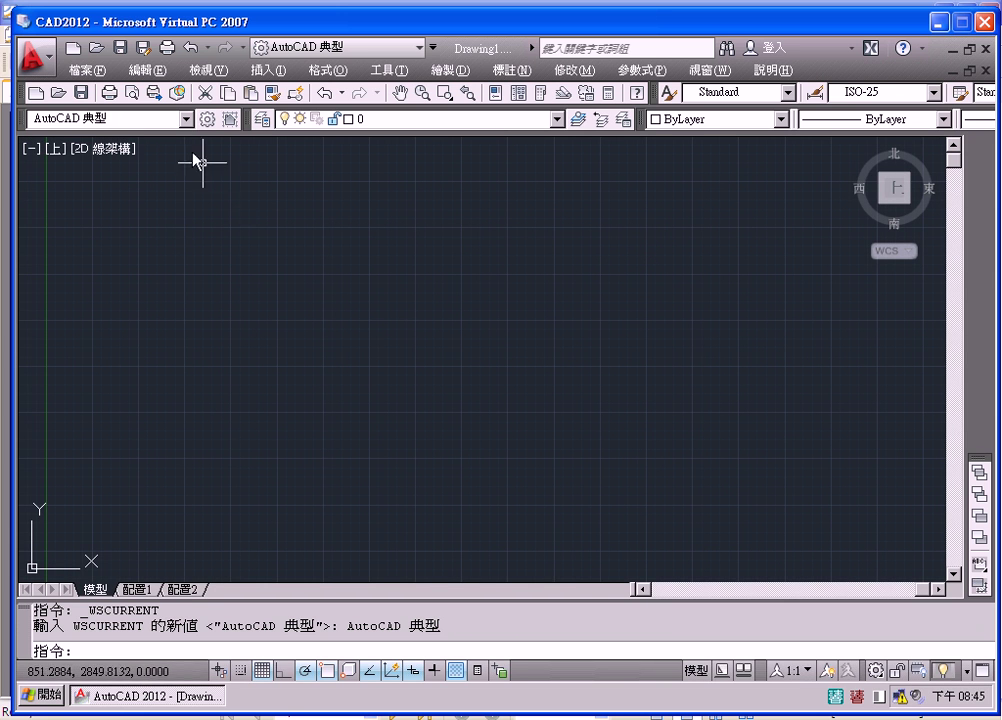
left_click(150, 121)
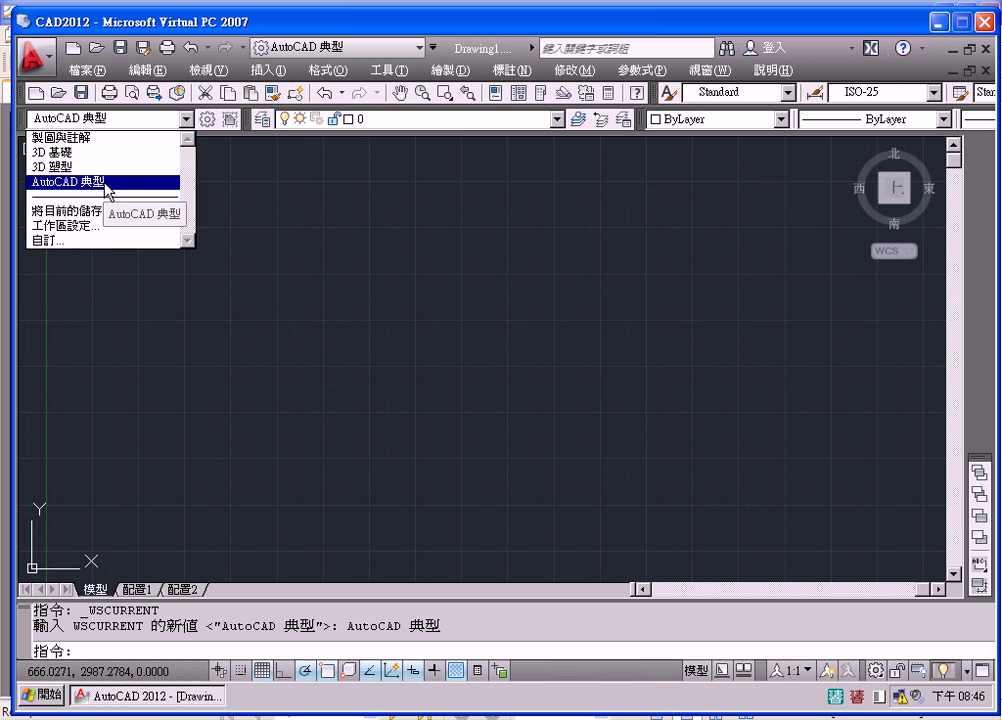
left_click(214, 70)
left_click(213, 71)
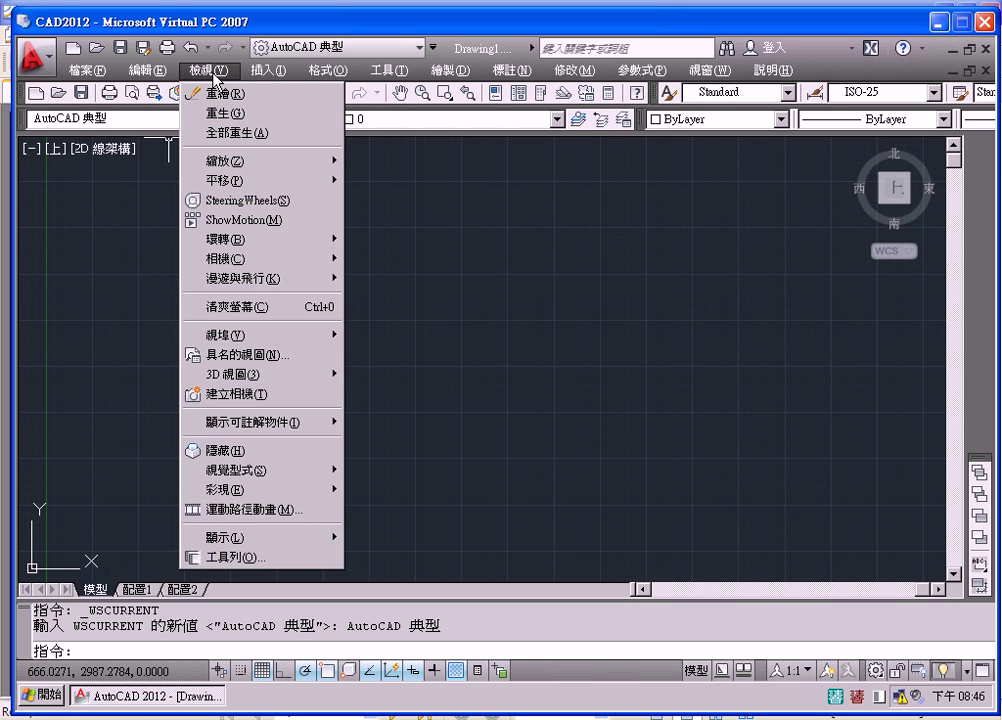
left_click(262, 558)
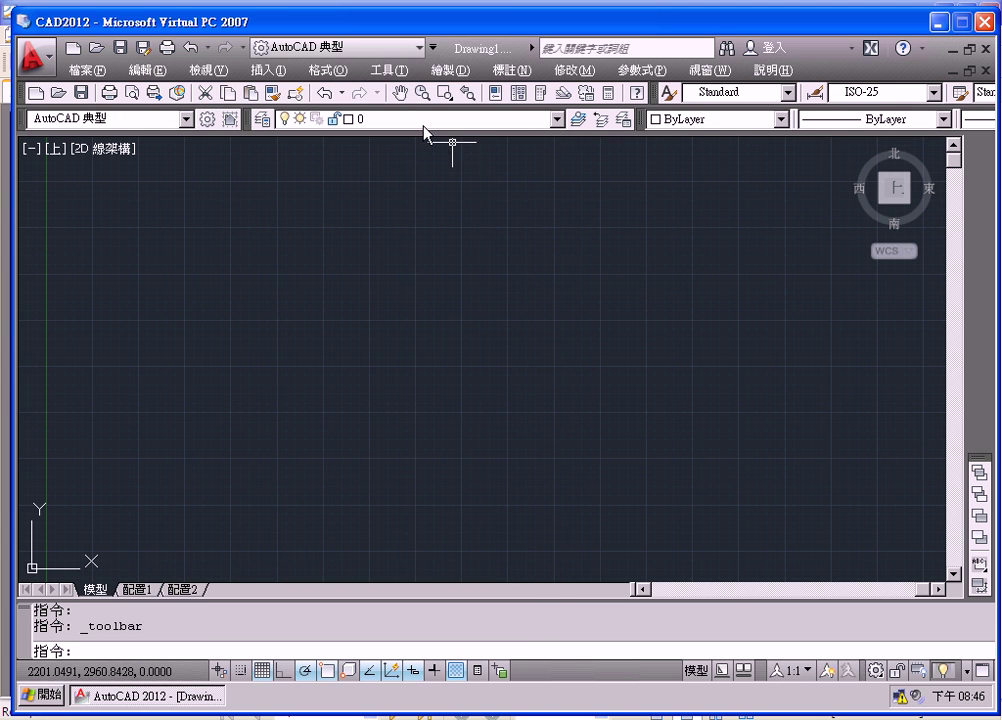
Turn the 修改 (Modify) and 繪製 (Draw) toolbars back on from the toolbar list
right_click(370, 97)
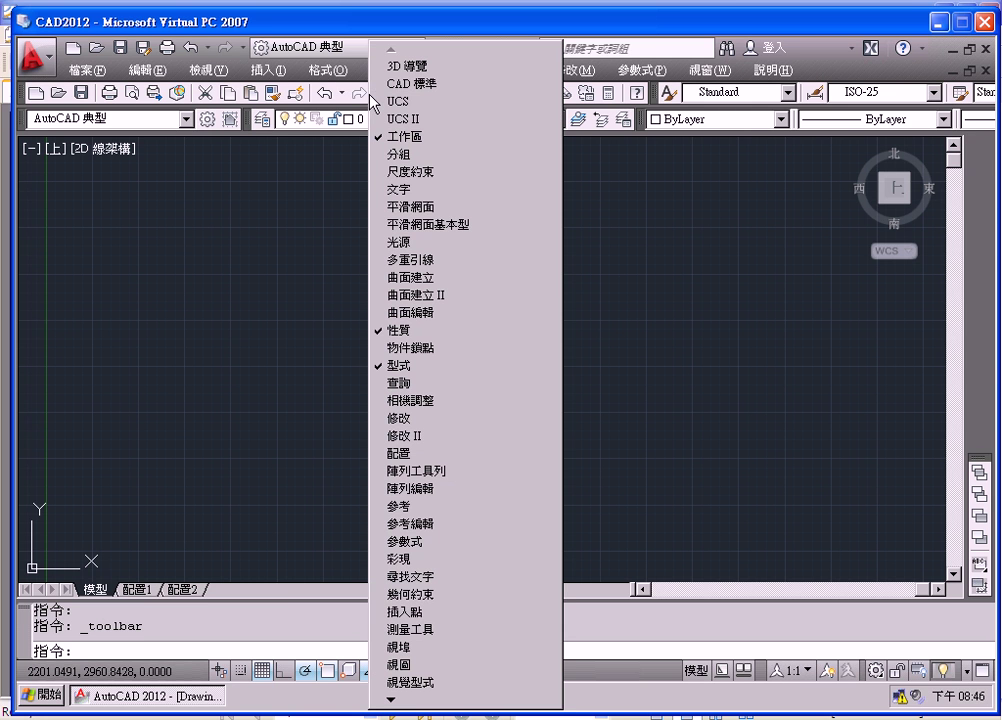
right_click(285, 95)
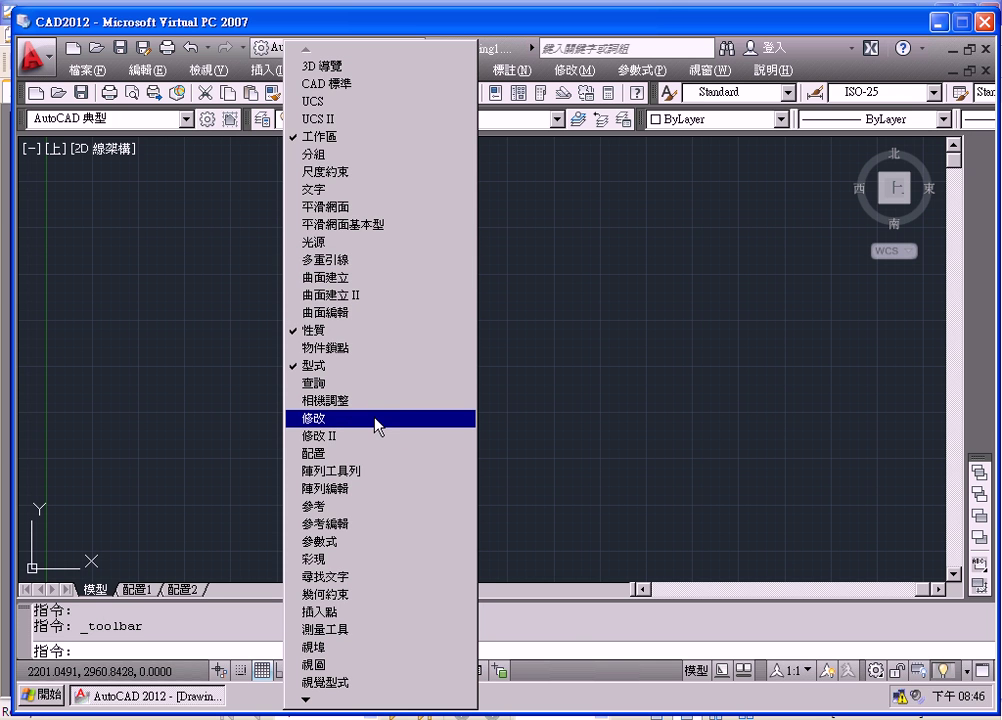
left_click(320, 418)
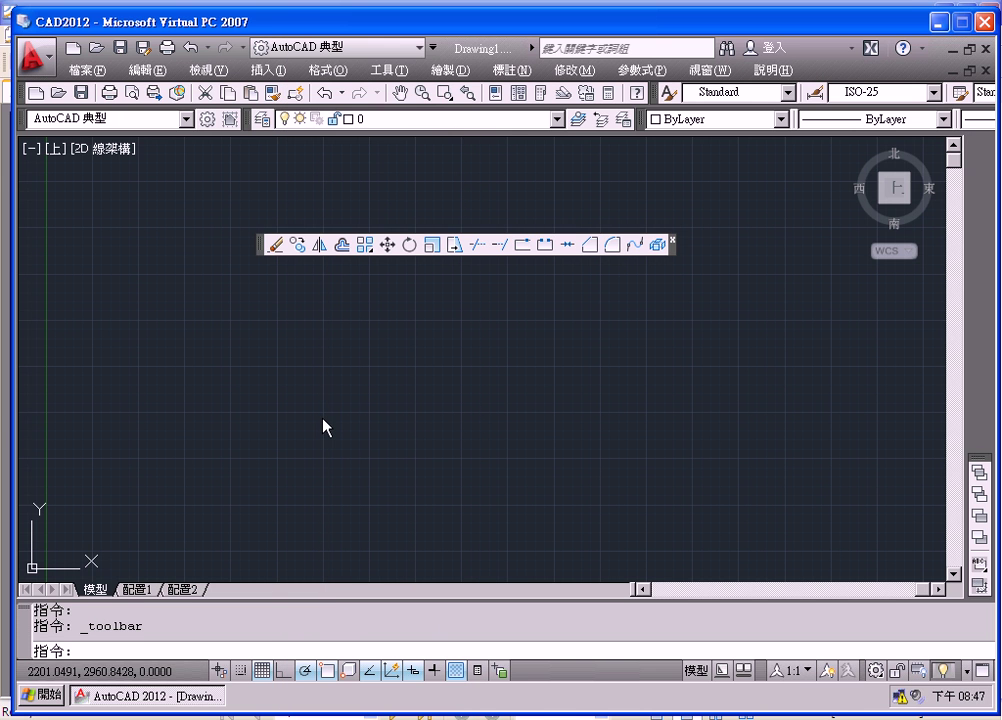
right_click(386, 96)
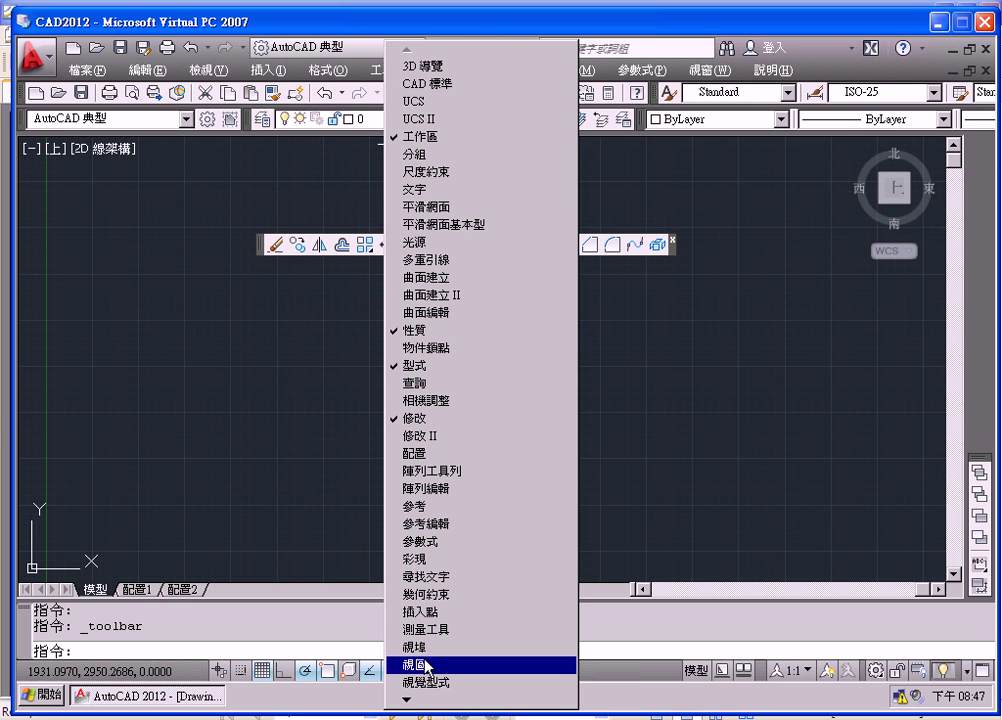
mouse_move(406, 699)
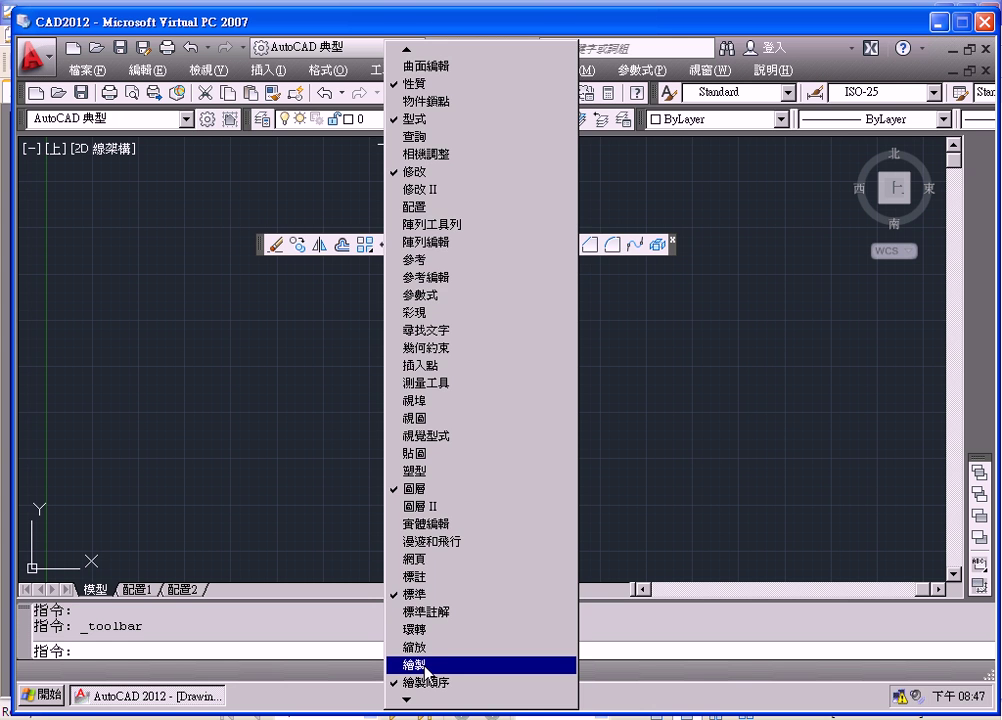
left_click(404, 666)
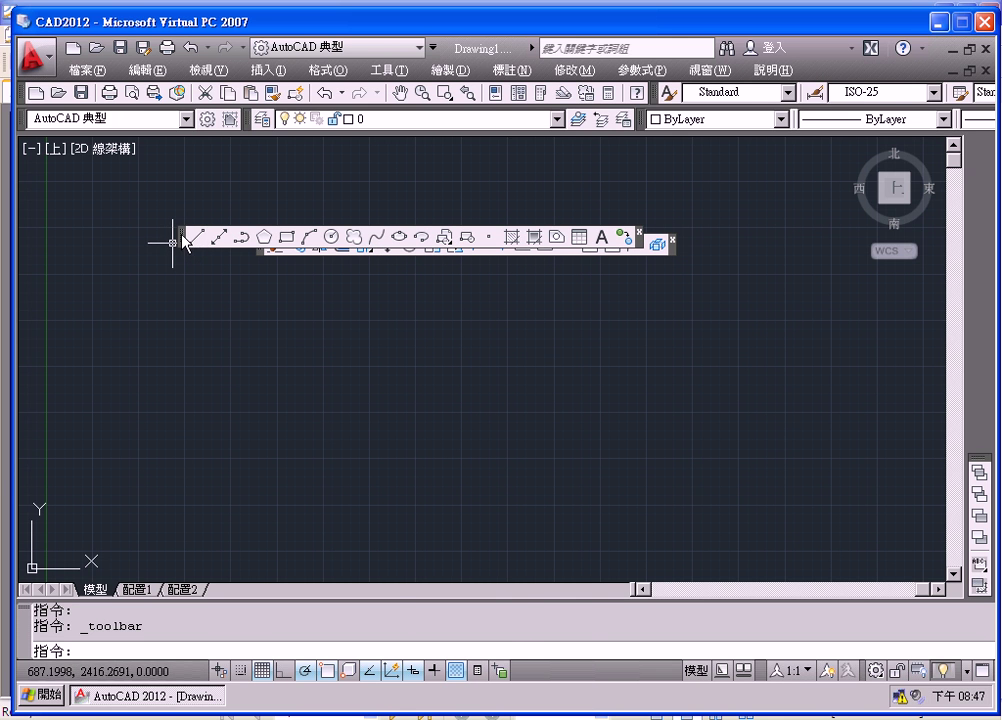
Dock the Draw toolbar at the left edge with Modify beside it, then check the toolbar list
left_click_drag(184, 236, 14, 148)
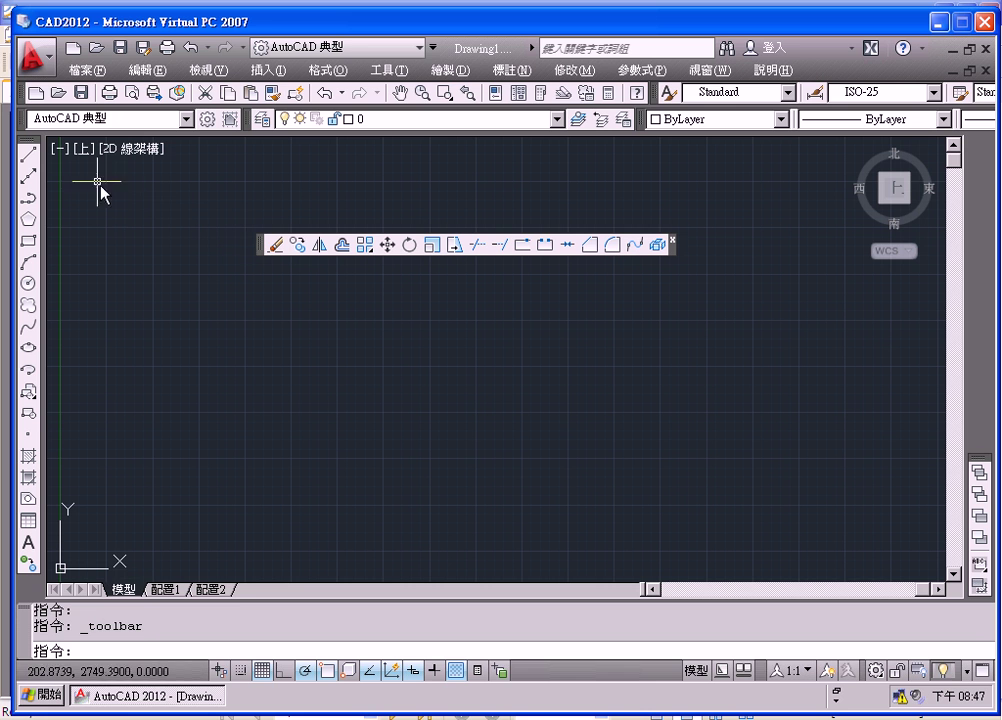
left_click_drag(268, 252, 48, 157)
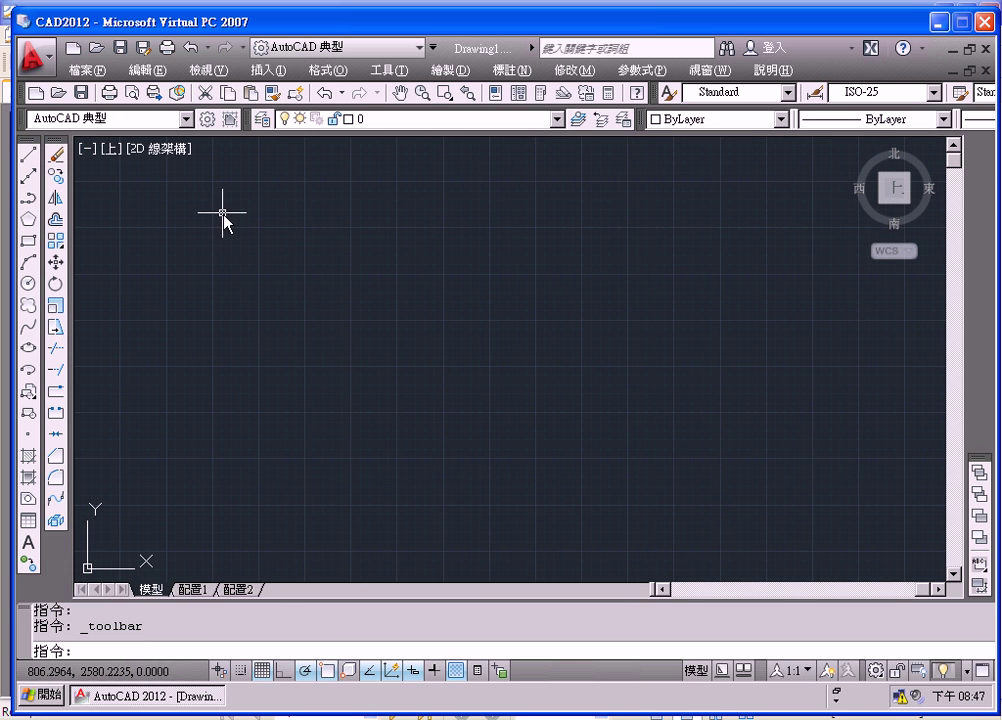
right_click(246, 98)
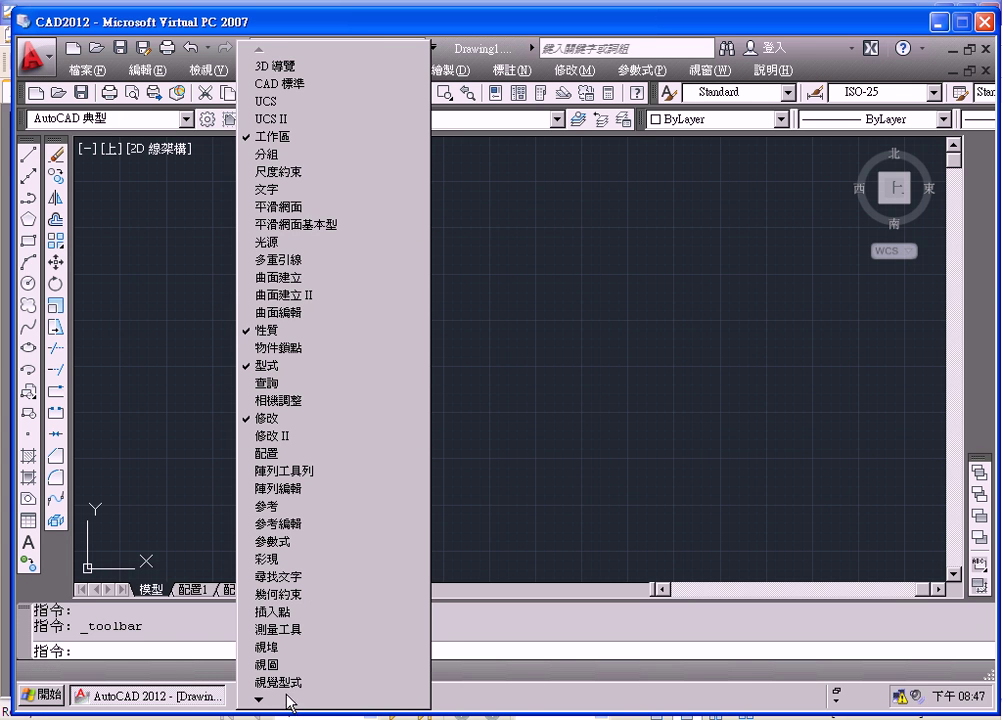
left_click(86, 187)
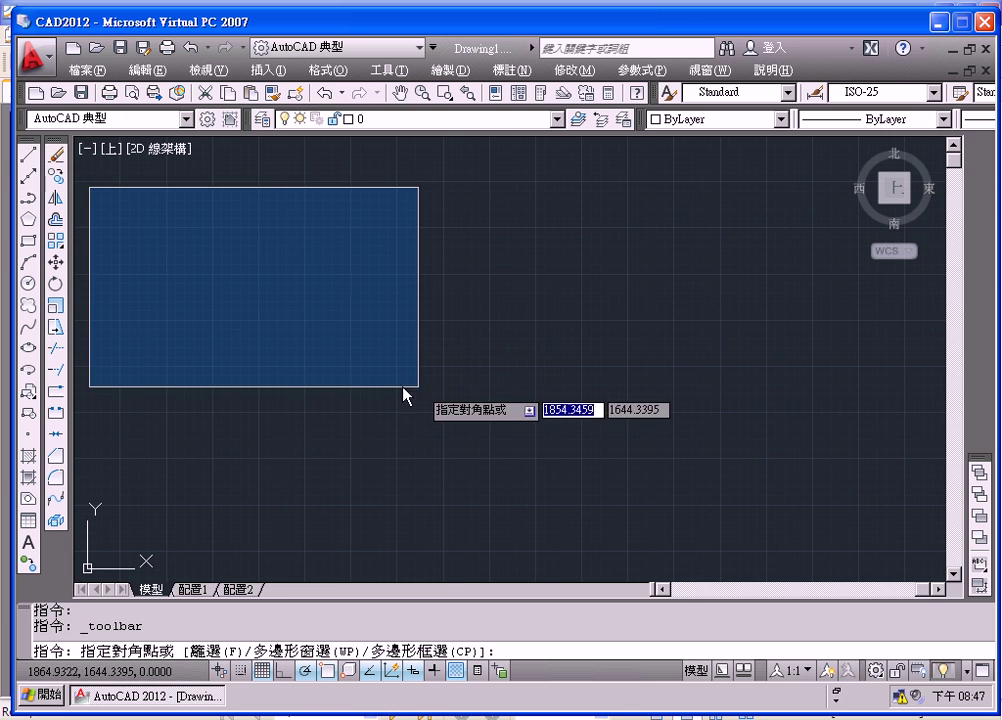
left_click(414, 384)
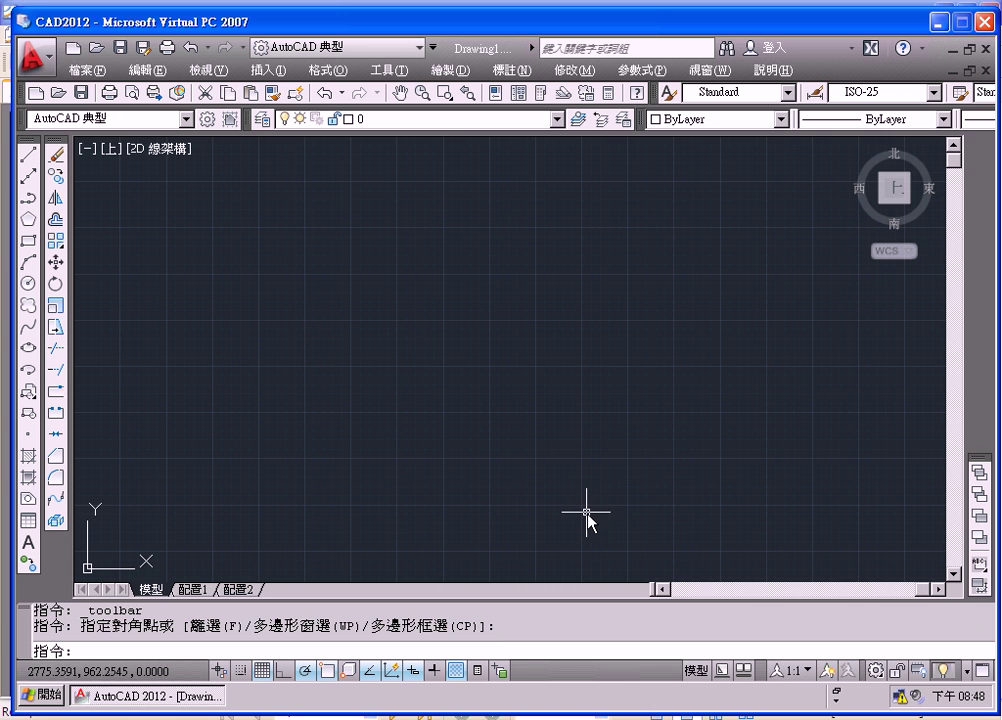
Minimize the virtual PC, close the PDF reader, and open AUTOCAD2D基礎教材 56題.pdf
left_click(938, 21)
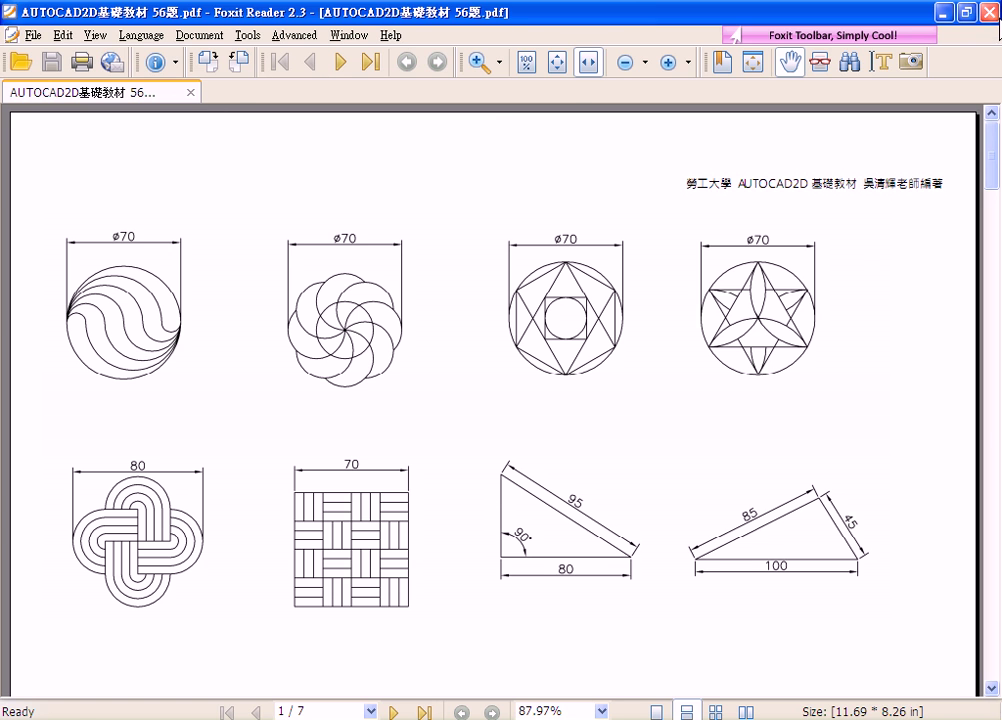
left_click(988, 12)
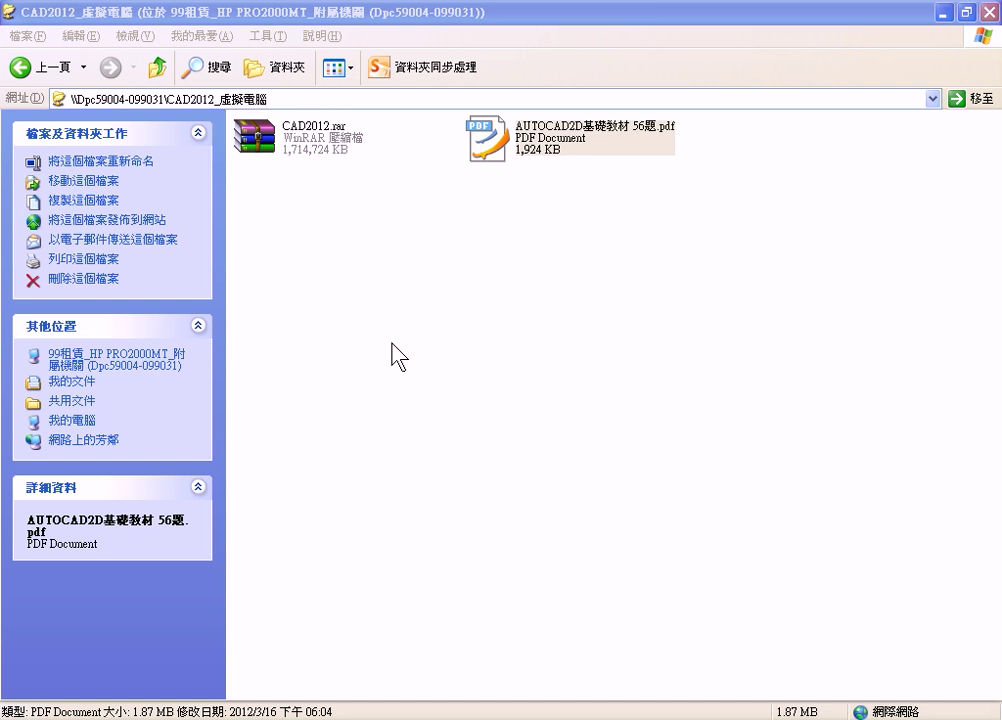
left_click(489, 155)
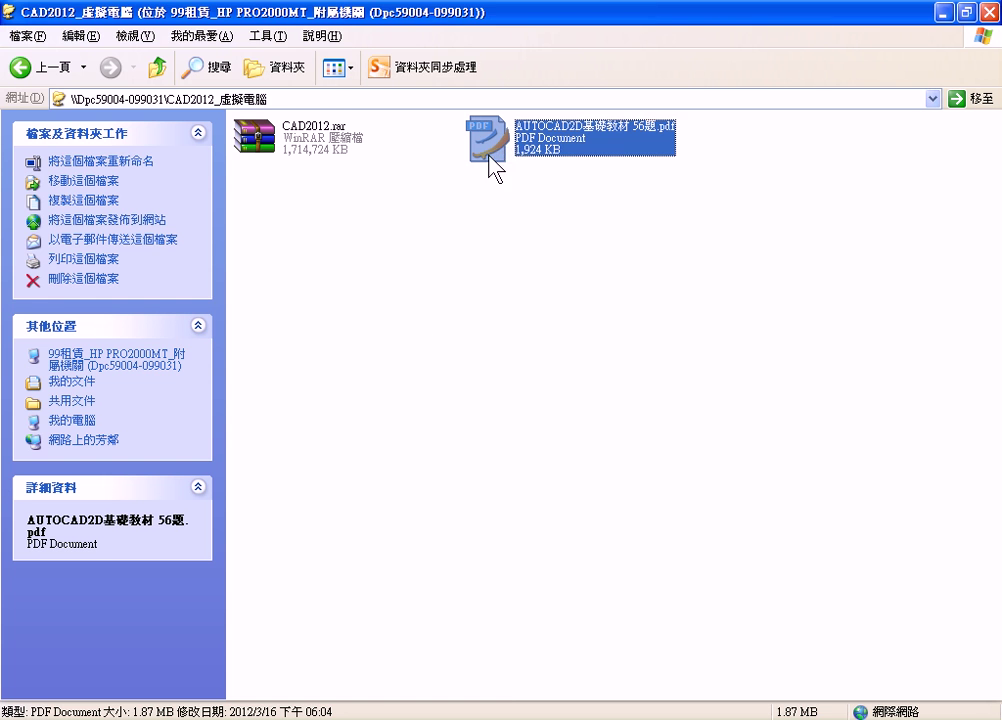
double_click(489, 157)
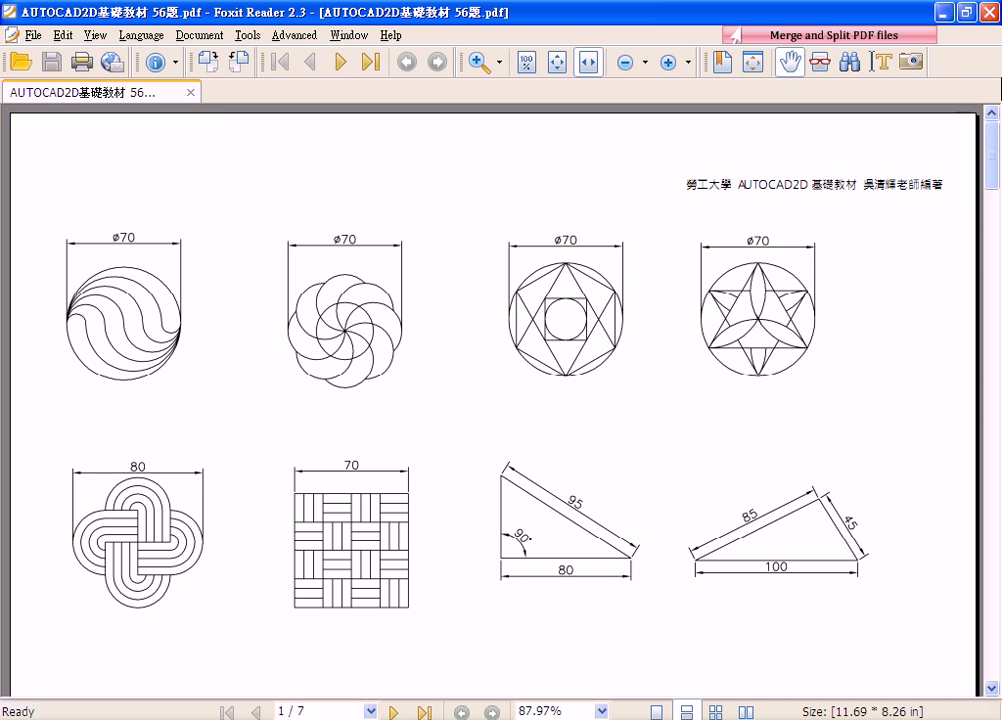
Zoom the exercise page to 200% and scroll to the wave-circle drawing
left_click(988, 12)
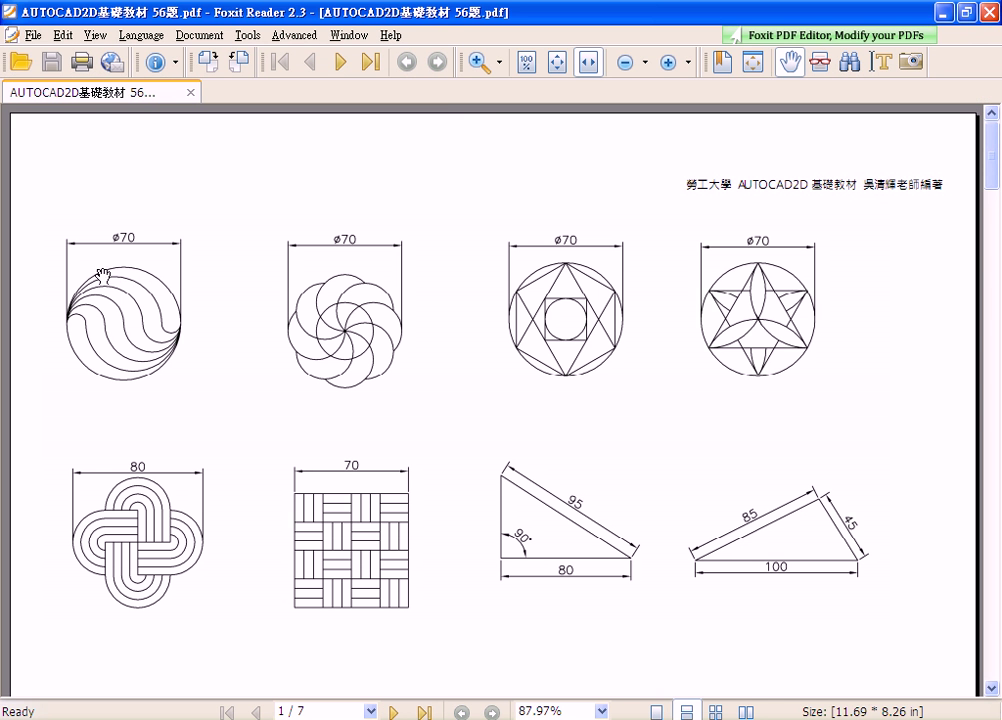
left_click(668, 62)
scroll(549, 316, "down", 3)
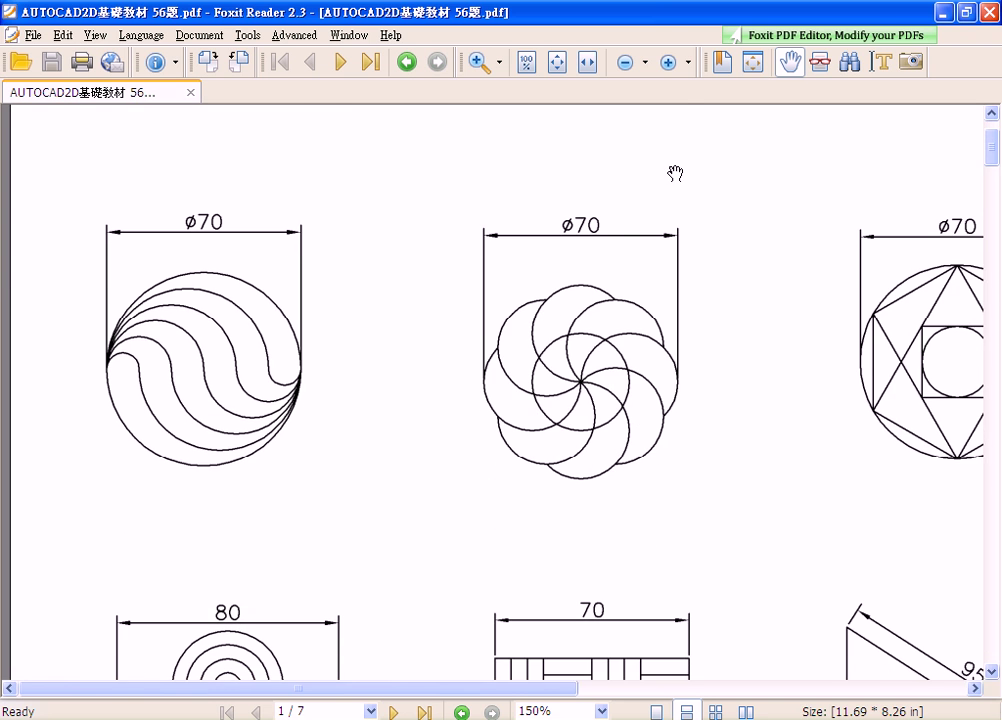
left_click(668, 62)
scroll(593, 333, "down", 1)
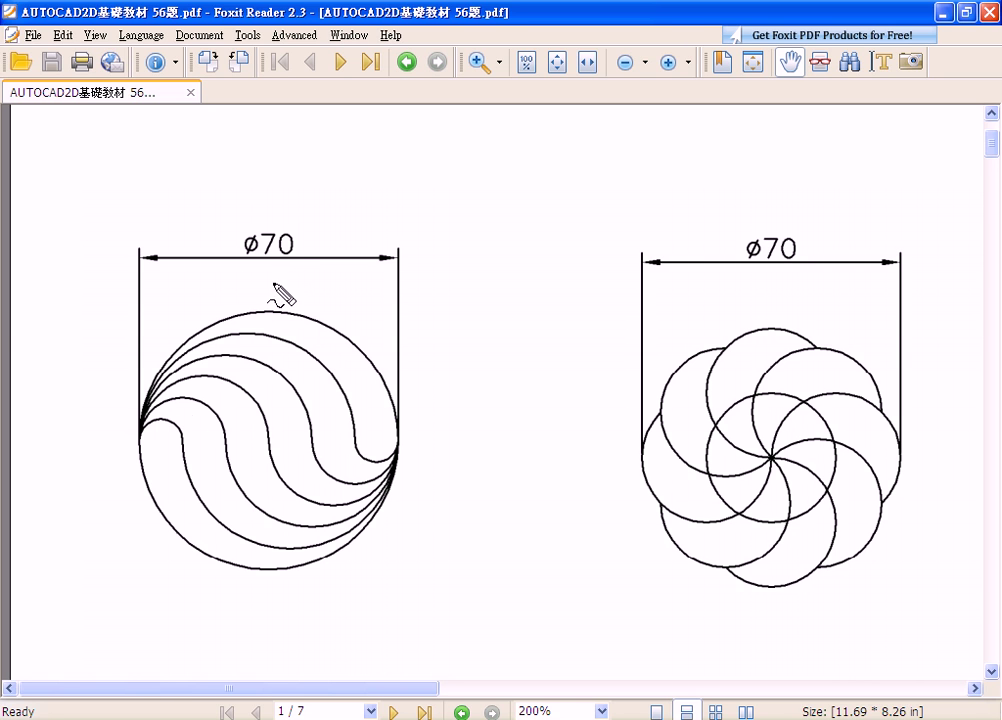
Mark the ø70 label, circle edges and extension lines in red with the pen
left_click_drag(136, 402, 130, 445)
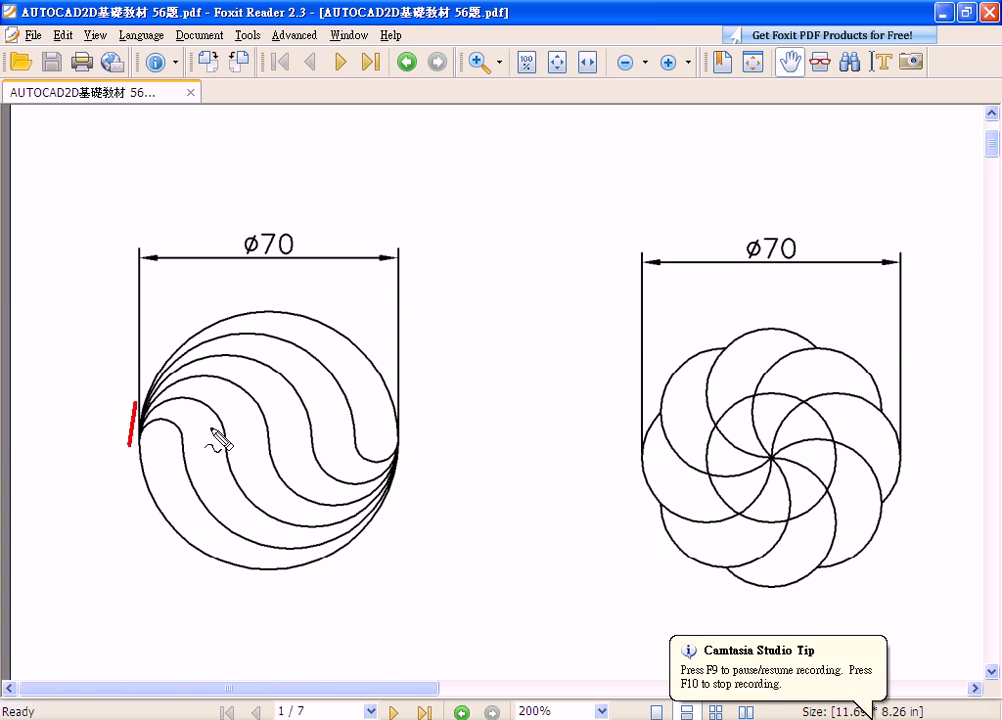
left_click_drag(404, 412, 403, 450)
left_click_drag(290, 266, 295, 268)
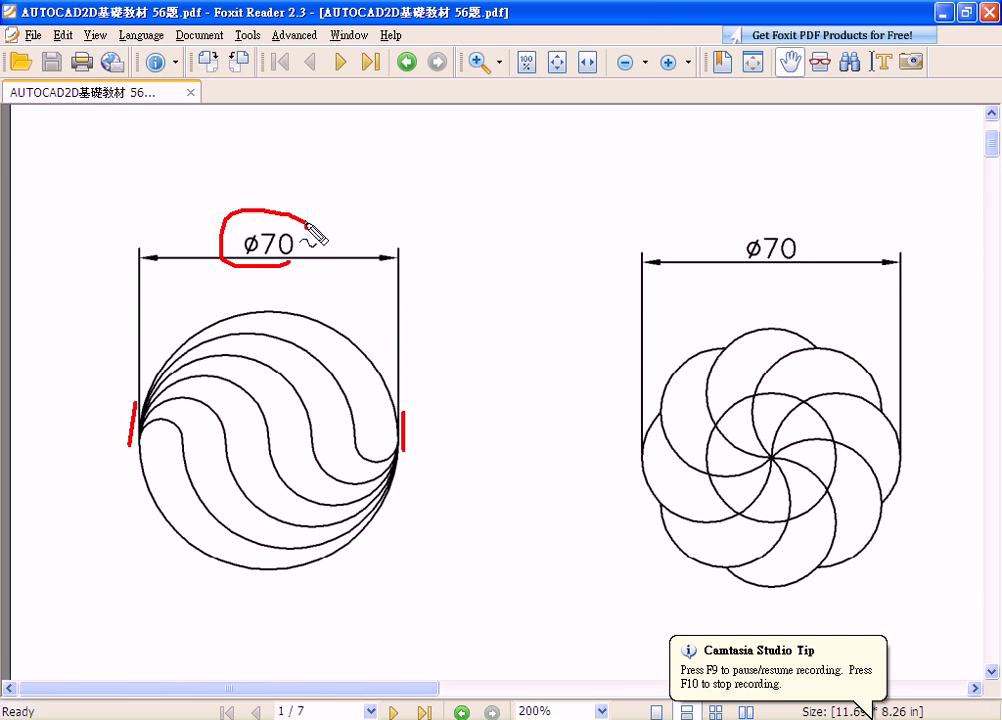
left_click_drag(139, 222, 139, 285)
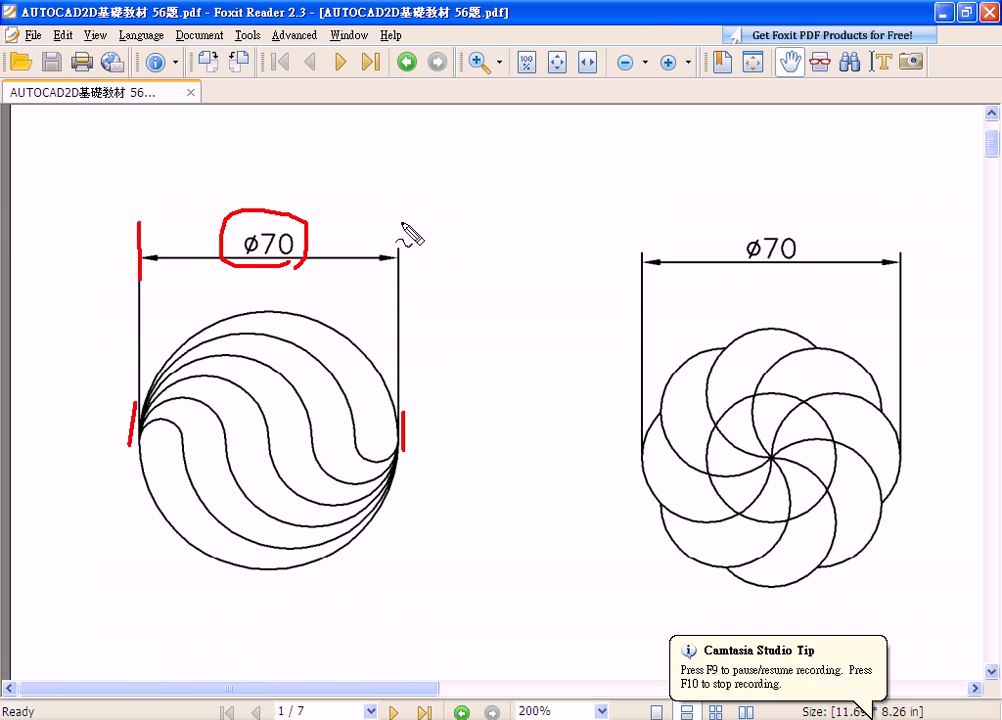
left_click_drag(393, 217, 392, 280)
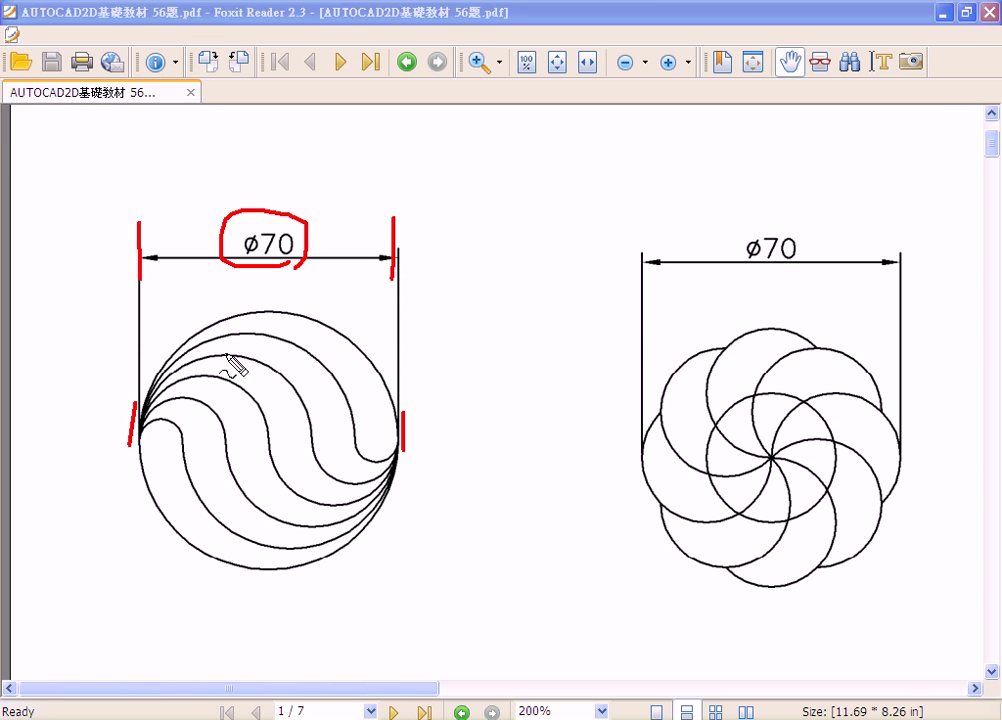
key("Escape")
Switch to AutoCAD, then minimize it to return to the clean exercise page
key("alt+Tab")
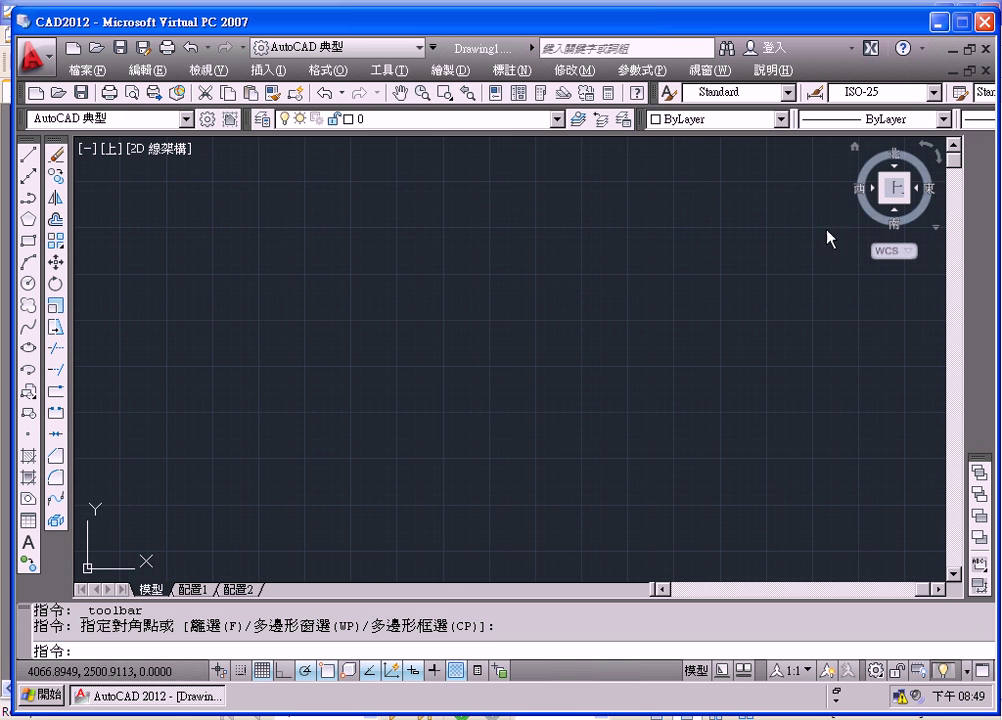
left_click(940, 20)
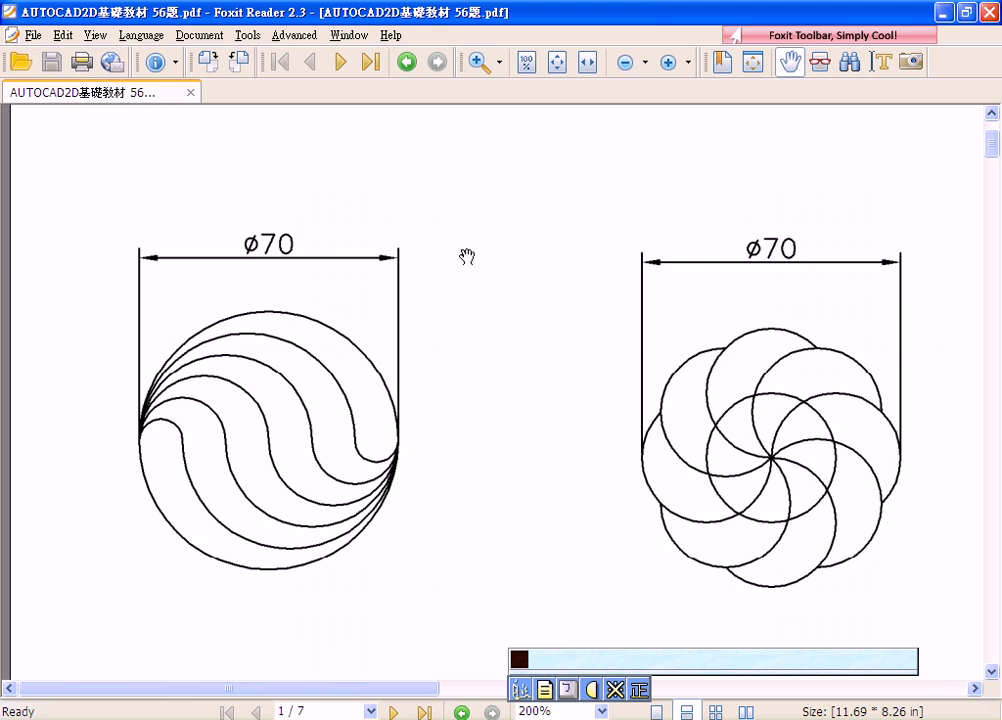